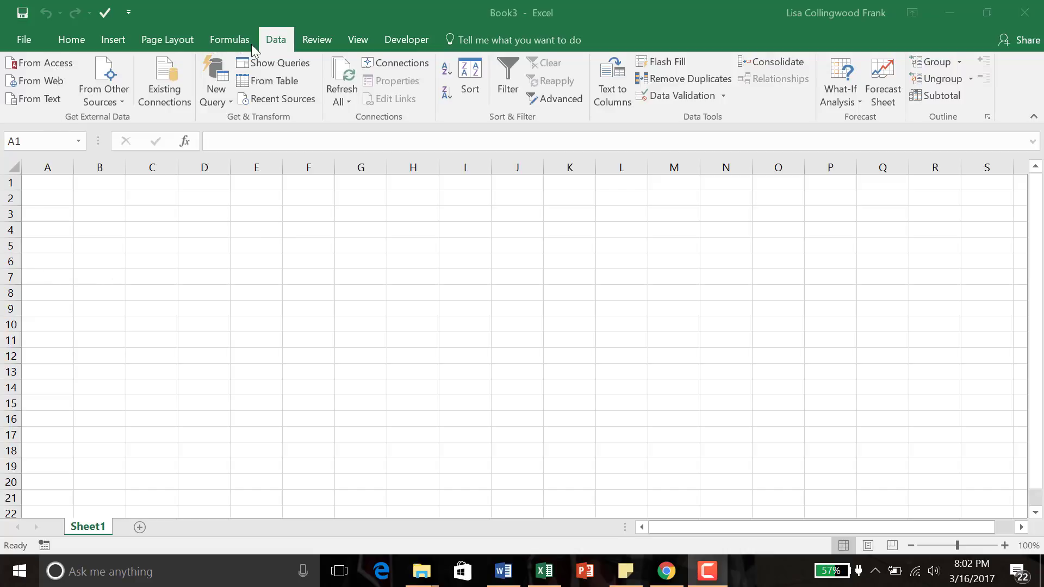
Start an import from Access and browse the USB drive to the SPA folder under WVJC-PIHT > PIHT-WVJC Classes.
click(28, 63)
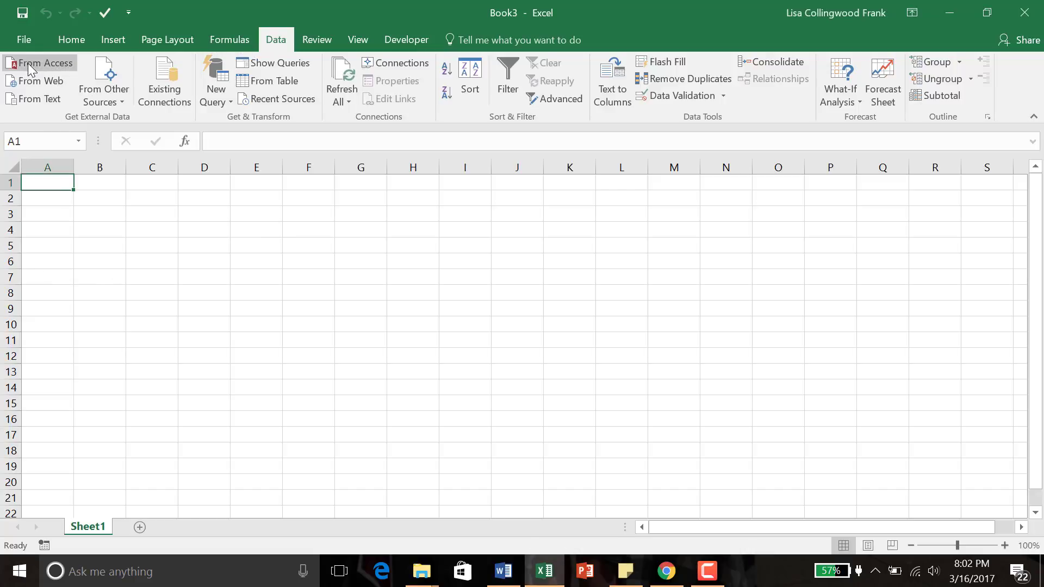
click(37, 61)
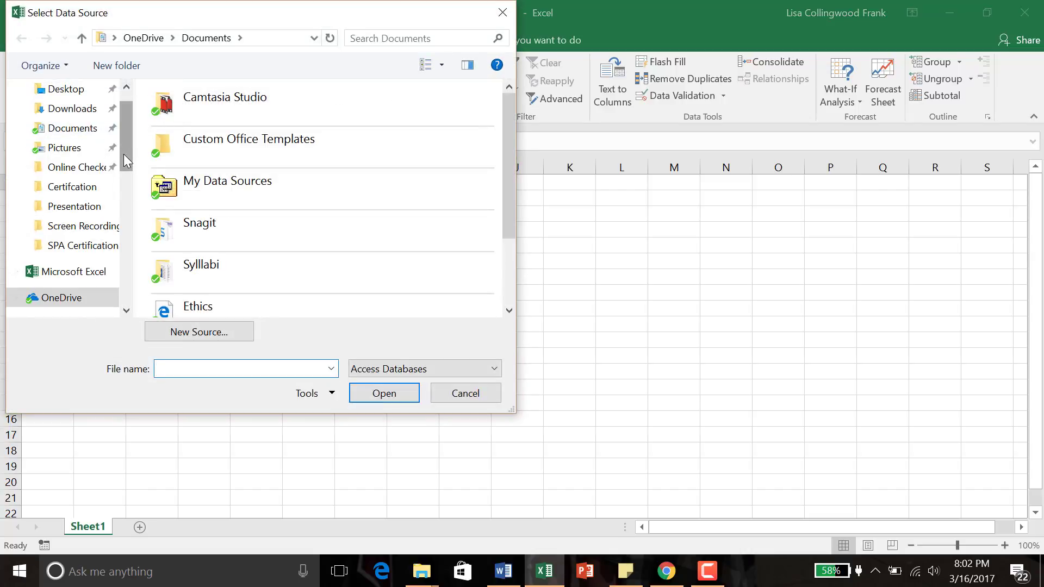
drag(122, 156, 124, 278)
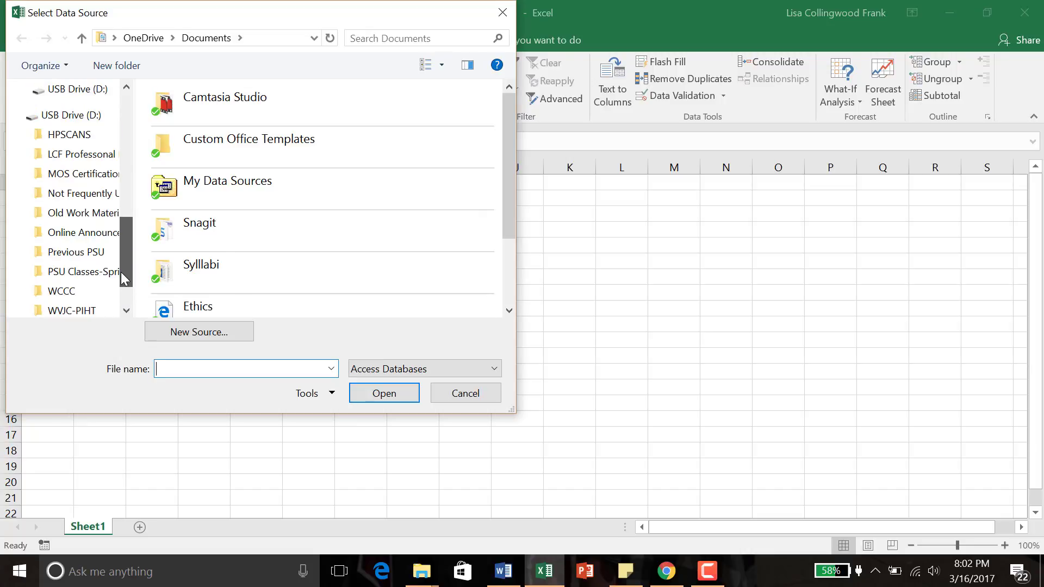
click(85, 116)
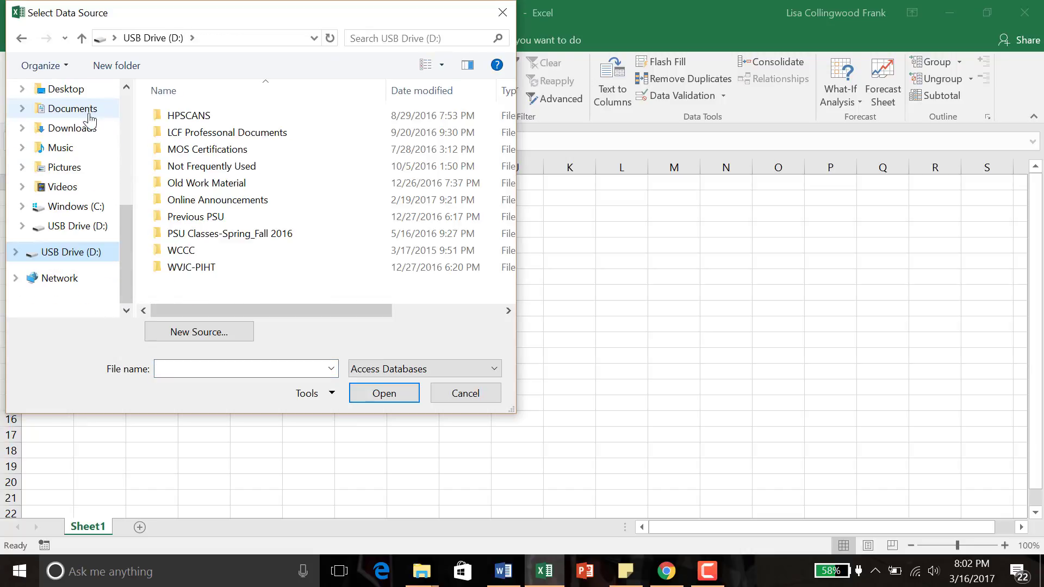
double_click(228, 272)
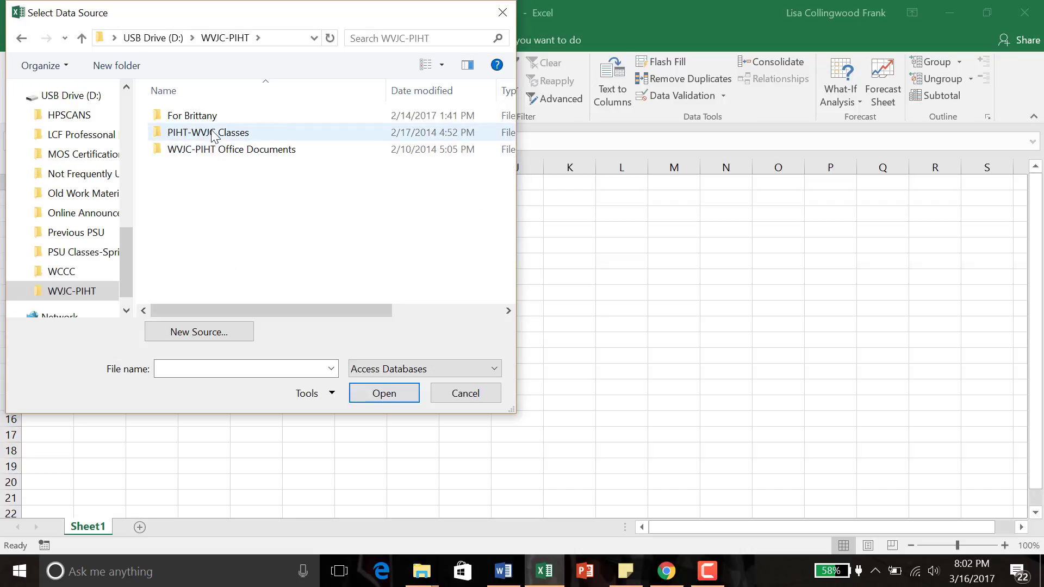
click(213, 135)
double_click(213, 135)
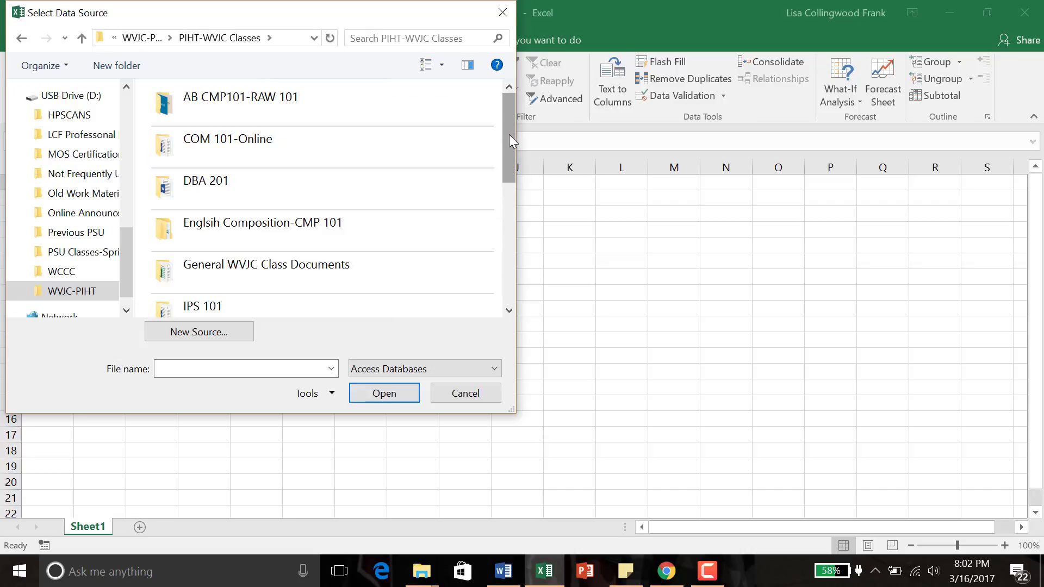
drag(509, 135, 515, 219)
double_click(422, 252)
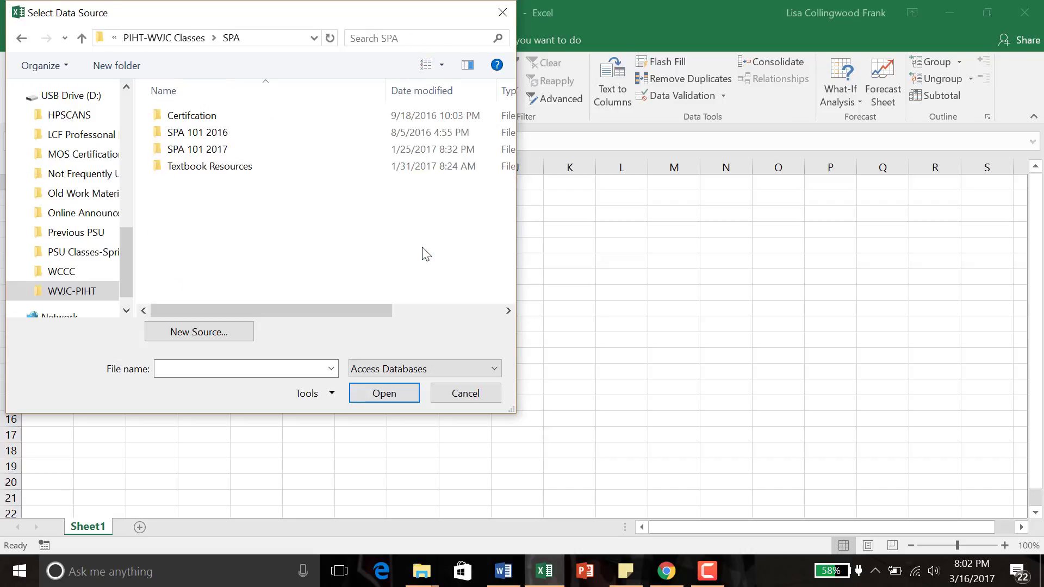
Open the 09 GMcC Customer contacts database from the SPA 101 2017 > Online > Week 4 folder as the data source.
double_click(278, 152)
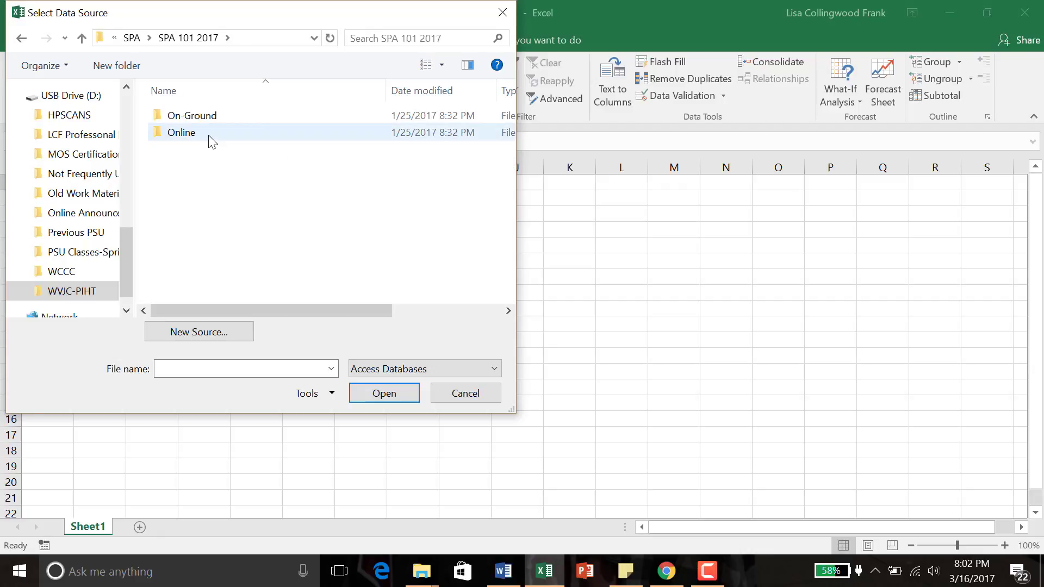
click(207, 135)
double_click(208, 135)
double_click(196, 190)
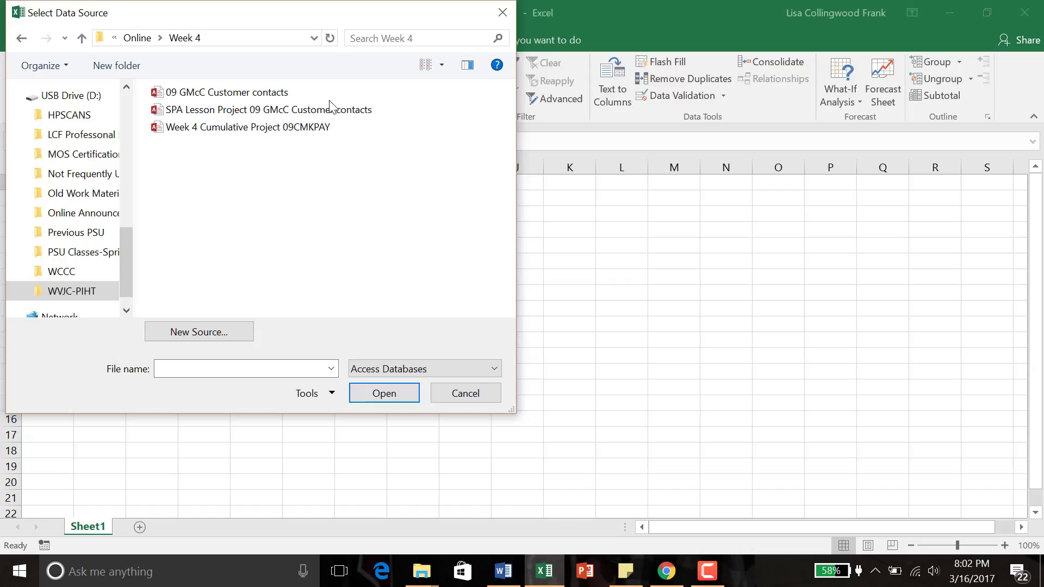
click(279, 95)
click(385, 394)
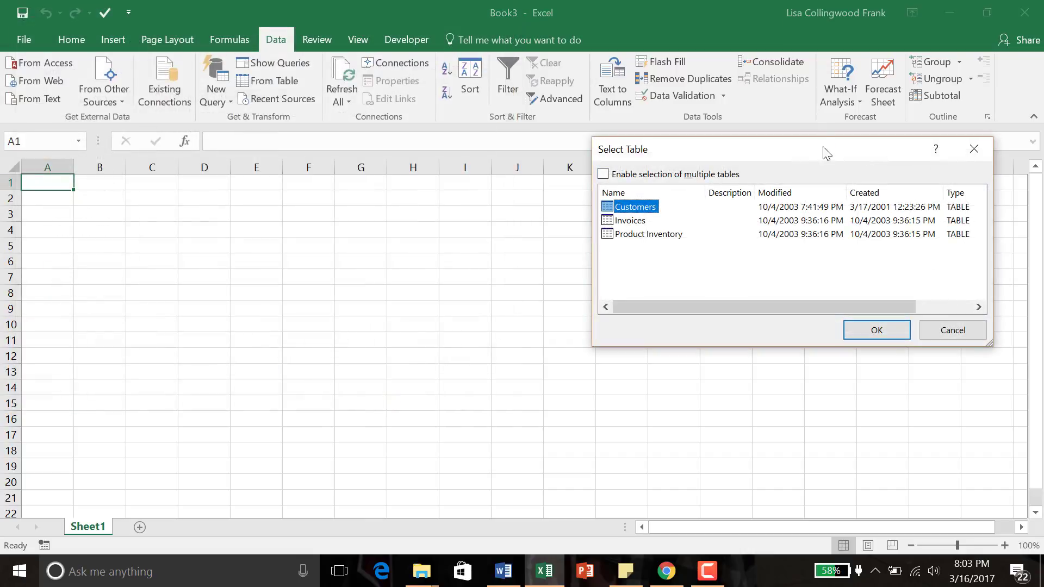
Import the Customers table as a table into the existing worksheet at cell A1, and look at the Billing address column's filter.
drag(822, 153, 626, 162)
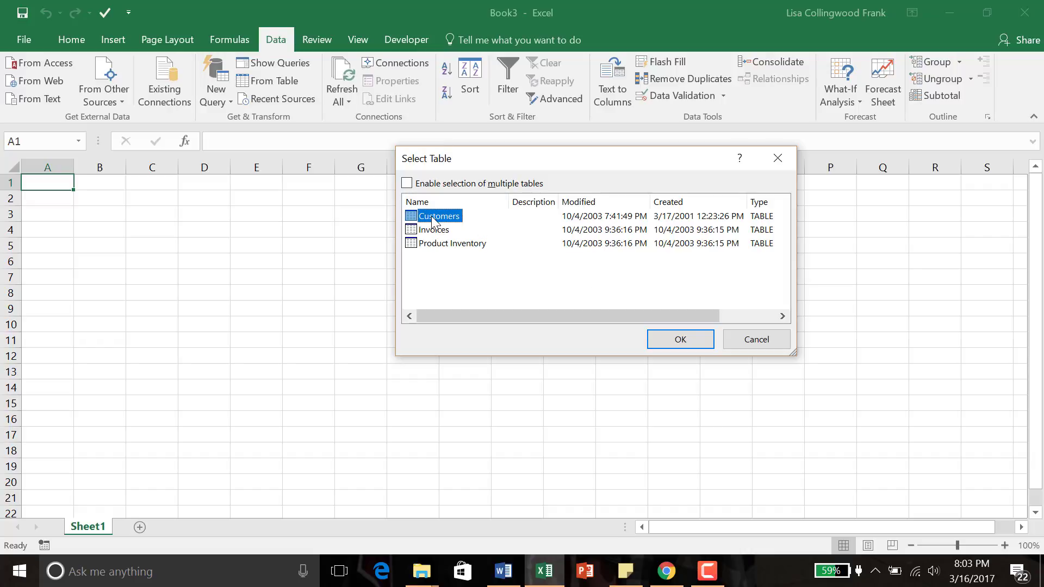
click(688, 343)
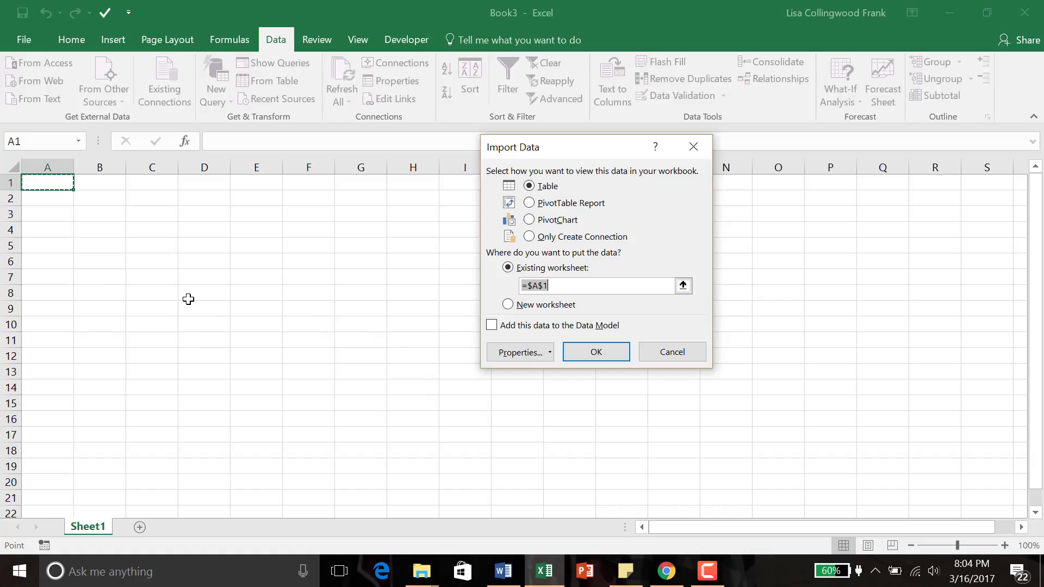
click(617, 357)
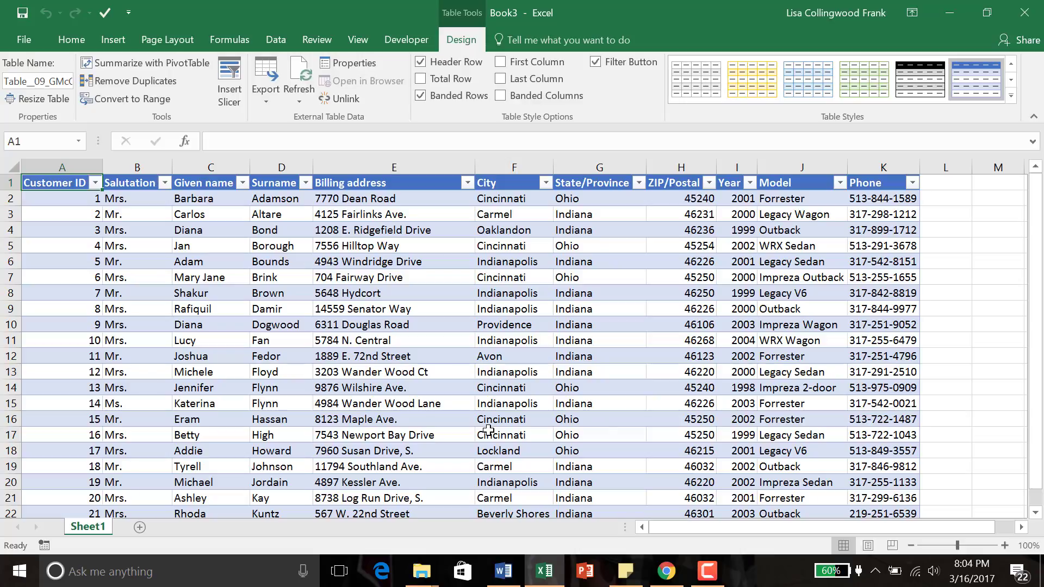
click(469, 188)
click(468, 188)
Add a new worksheet and start a text import of the Names and Addresses file from the SPA Certifications folder.
click(140, 527)
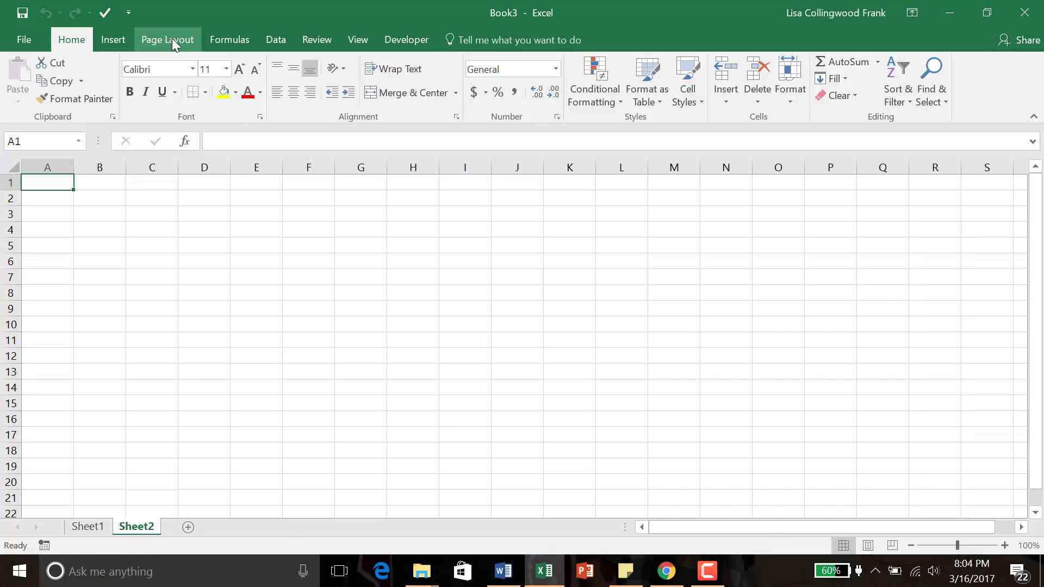
click(277, 44)
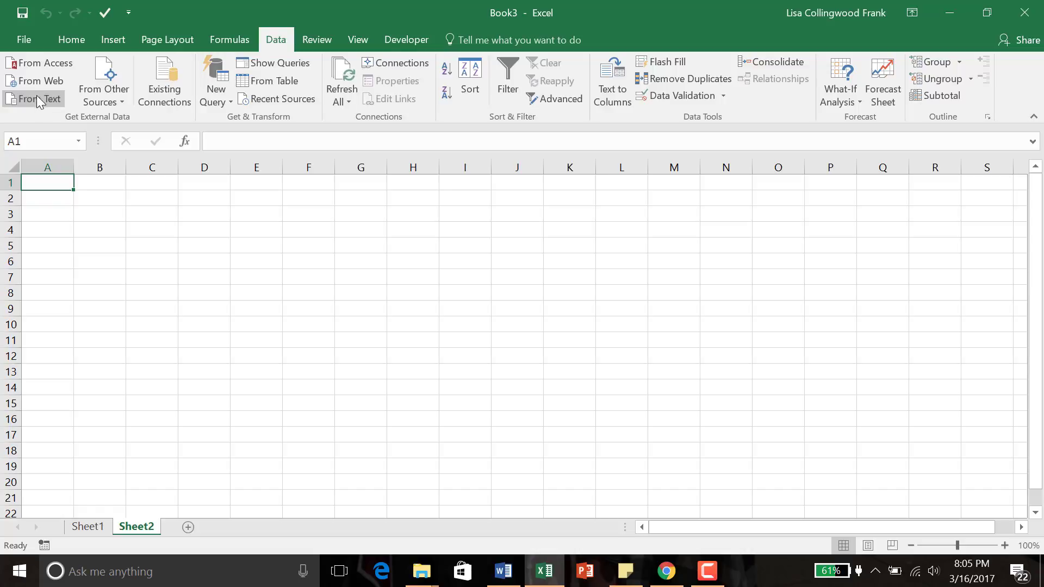
click(40, 100)
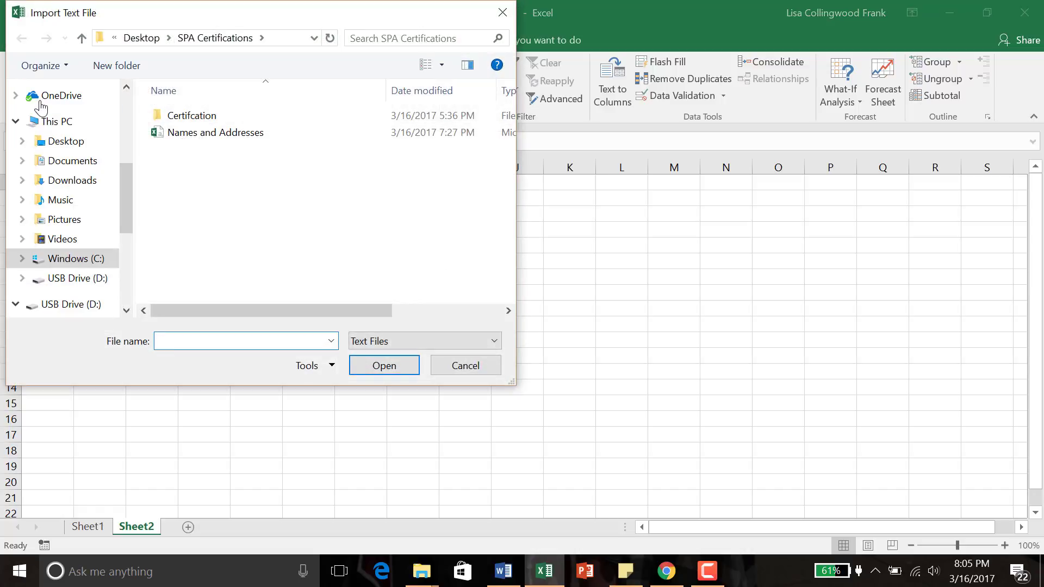
click(177, 136)
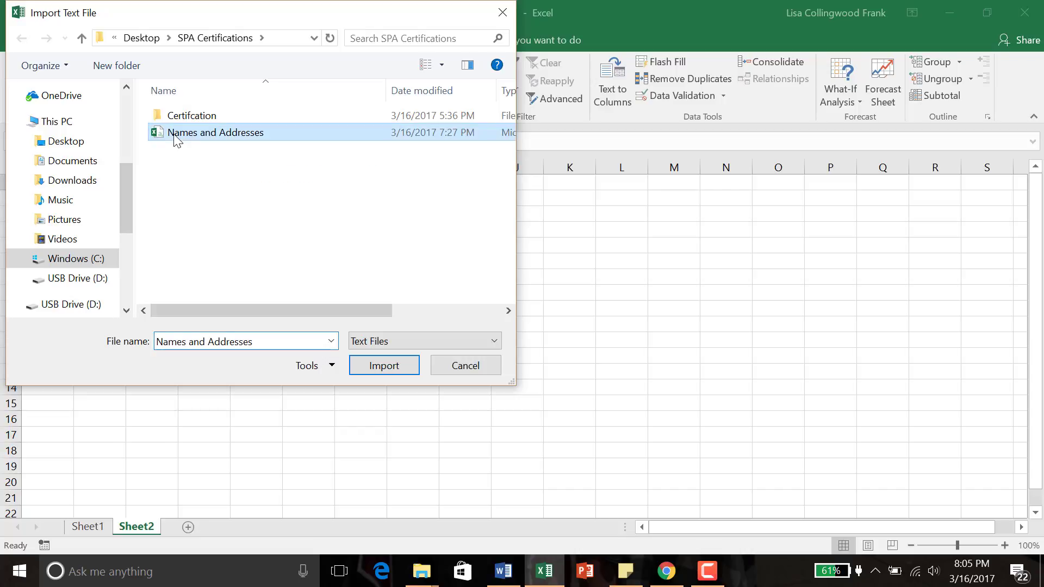
click(377, 370)
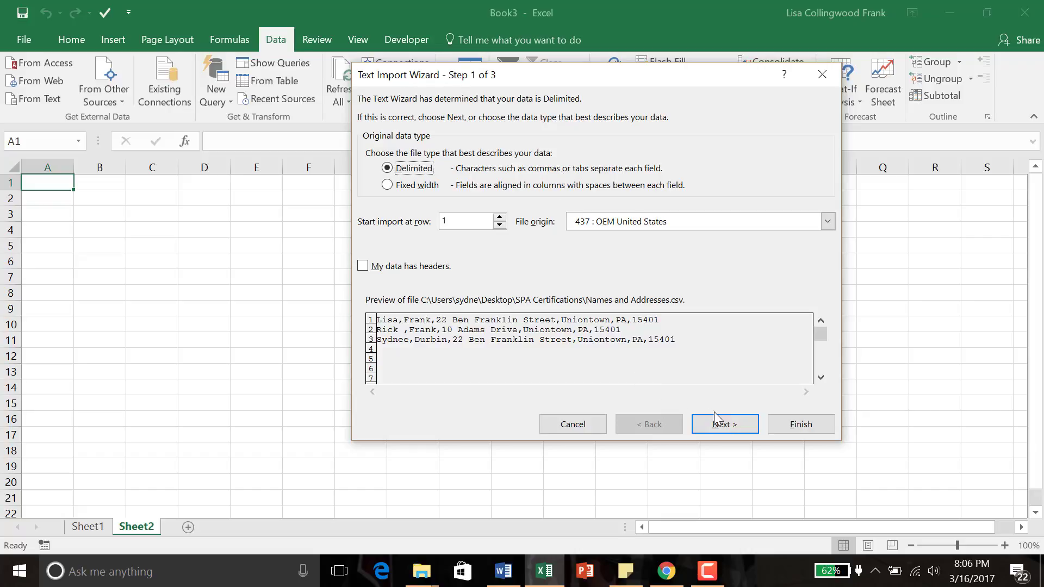
Import the text as delimited data with Comma added as a delimiter and General column format, placing it at A1 of the existing worksheet.
click(726, 428)
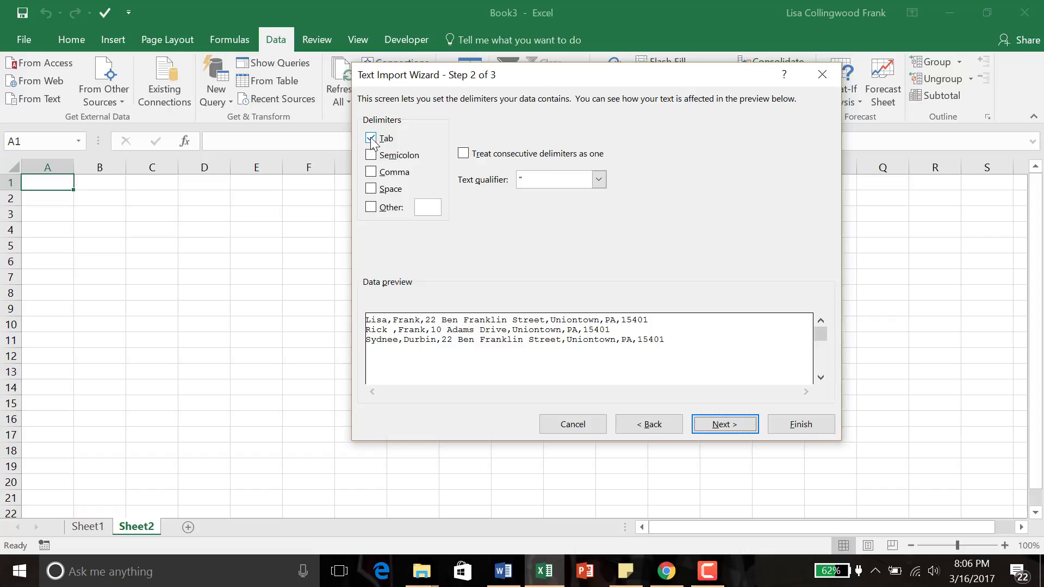
click(371, 172)
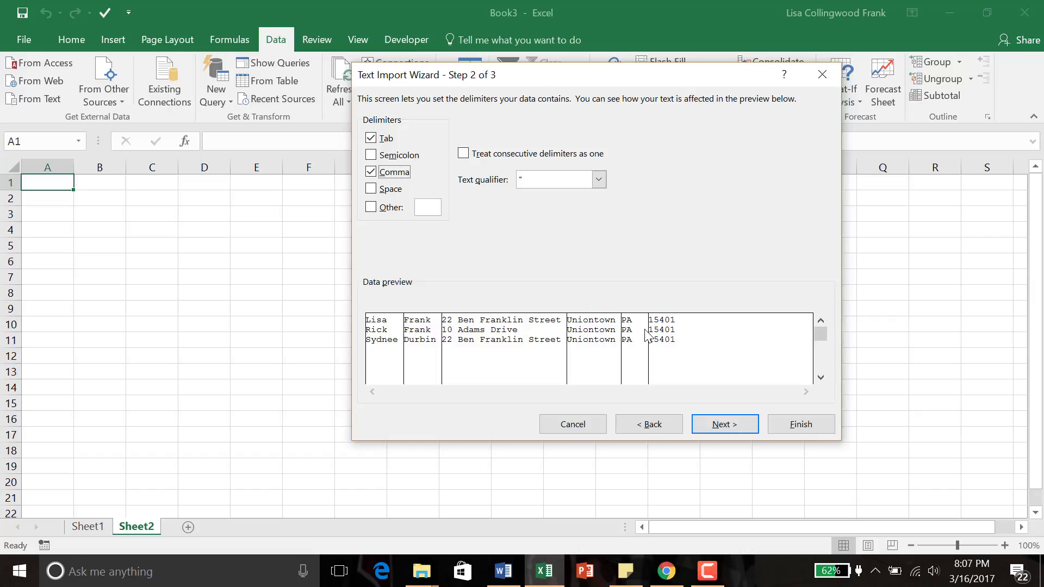
click(736, 429)
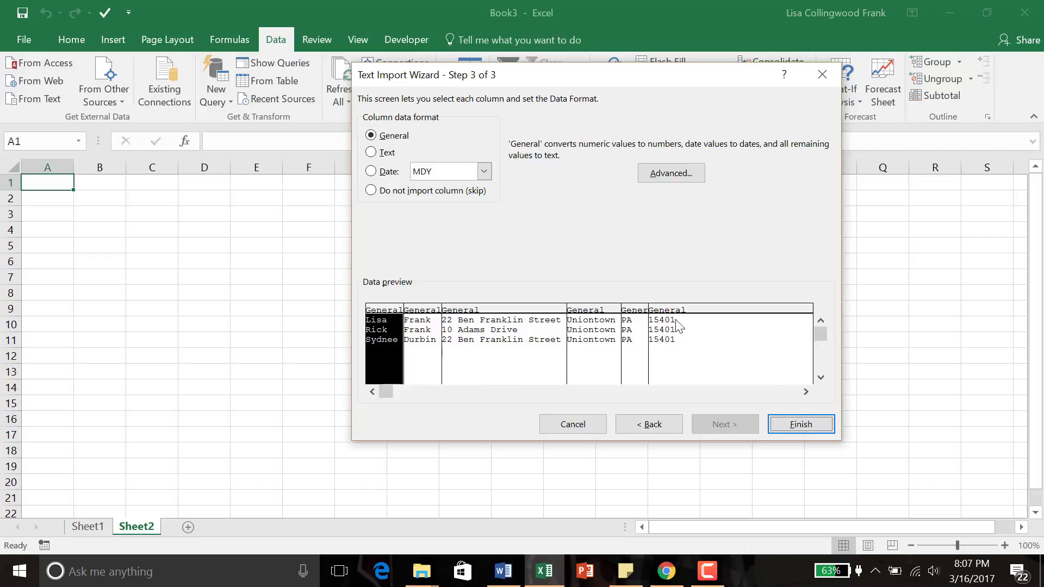
click(796, 425)
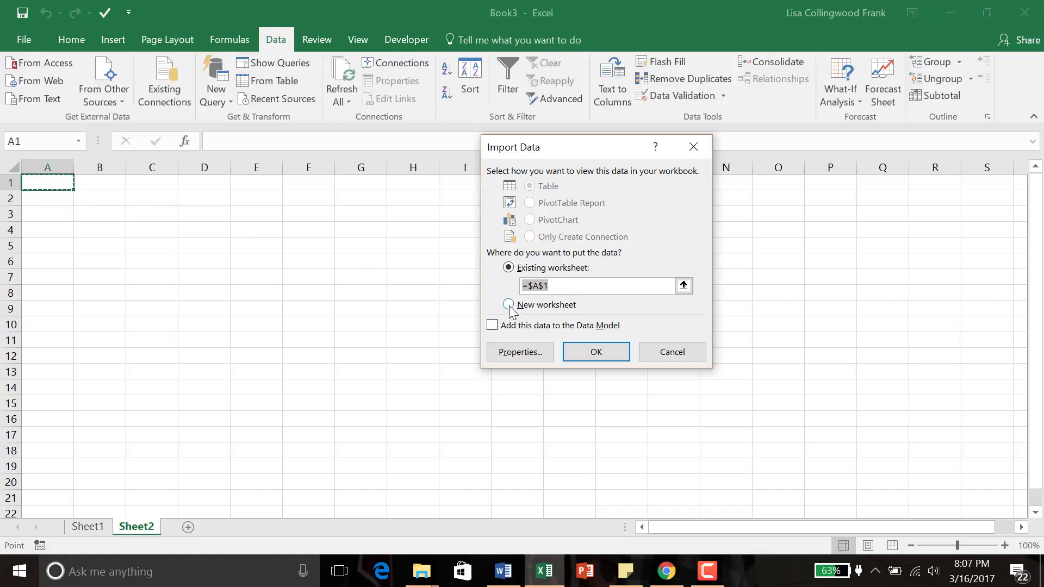
click(597, 352)
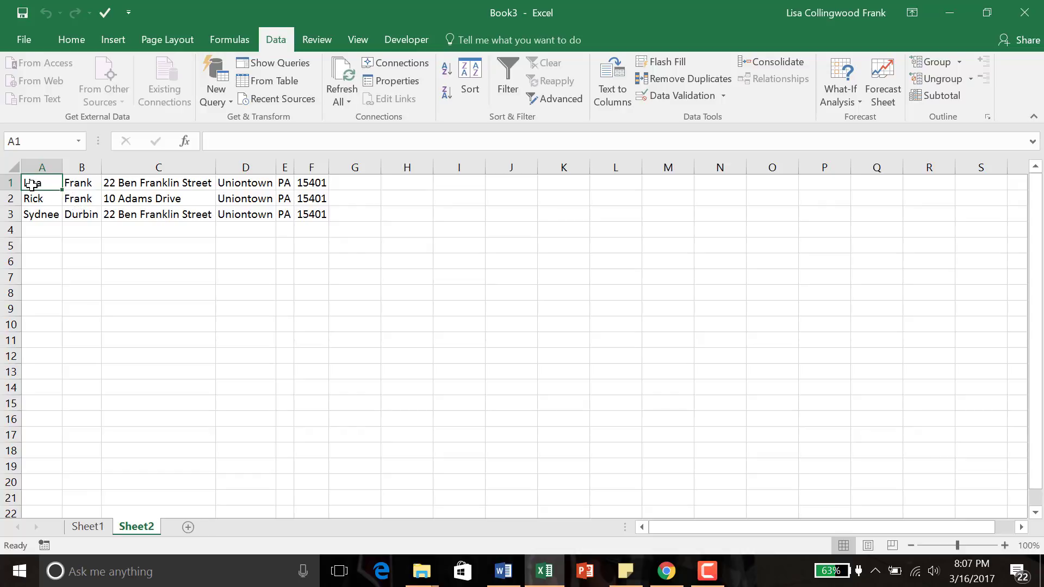
Insert a sheet row above the imported addresses and enter the heading First Name in cell A1.
click(71, 44)
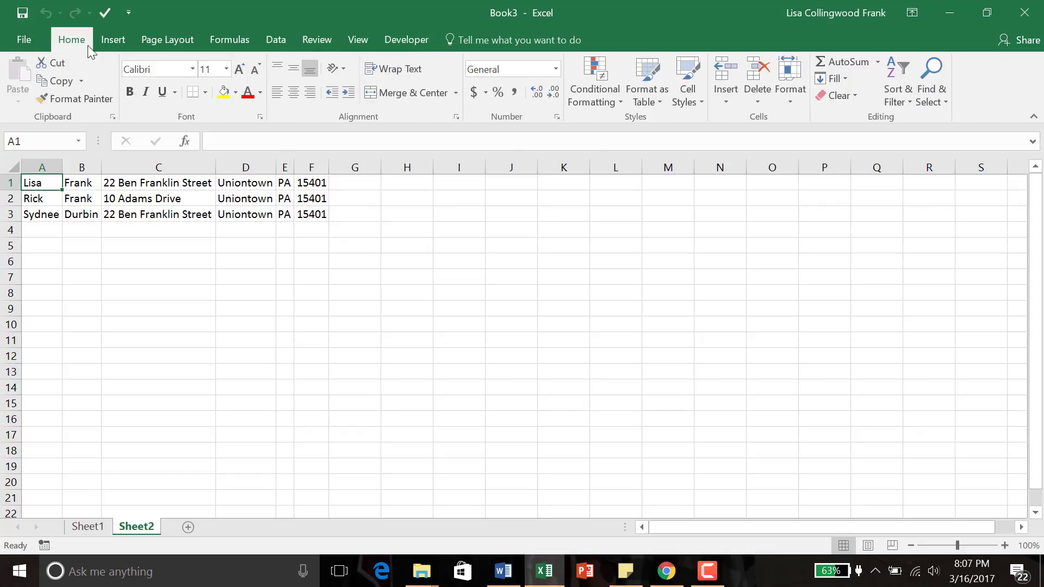
click(729, 100)
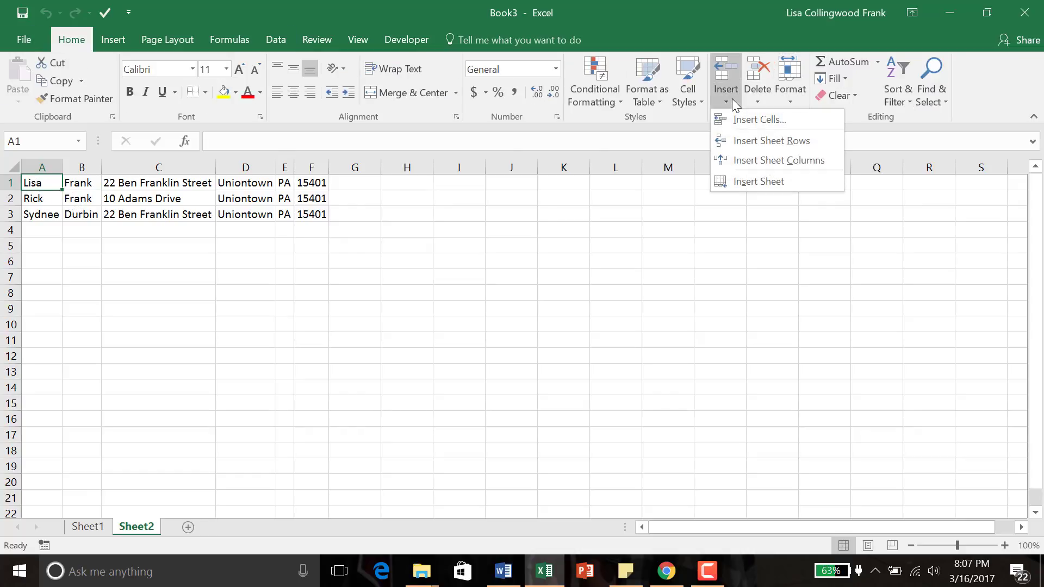
click(747, 140)
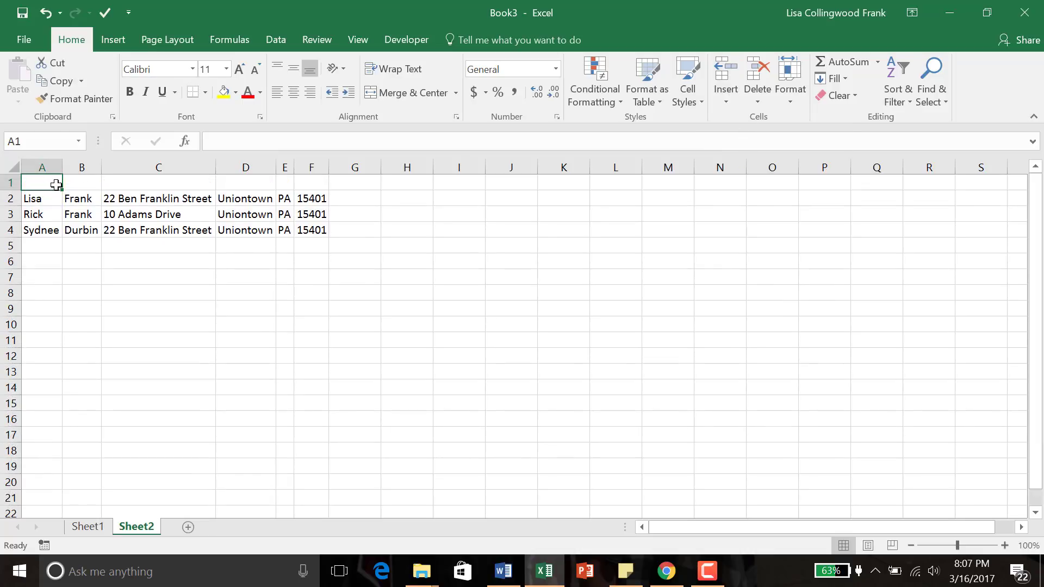
text(Fi)
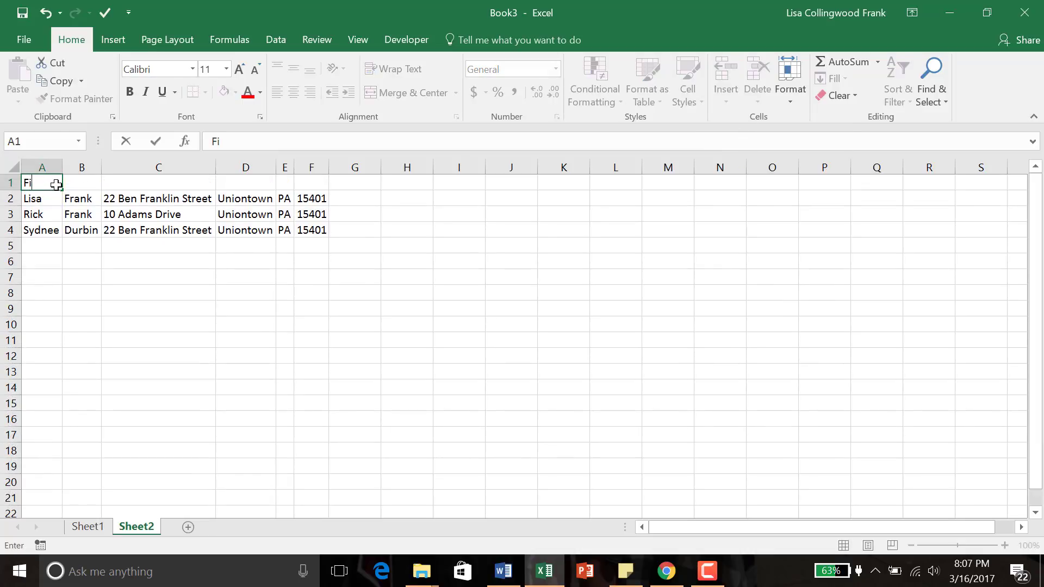
text(rst Name)
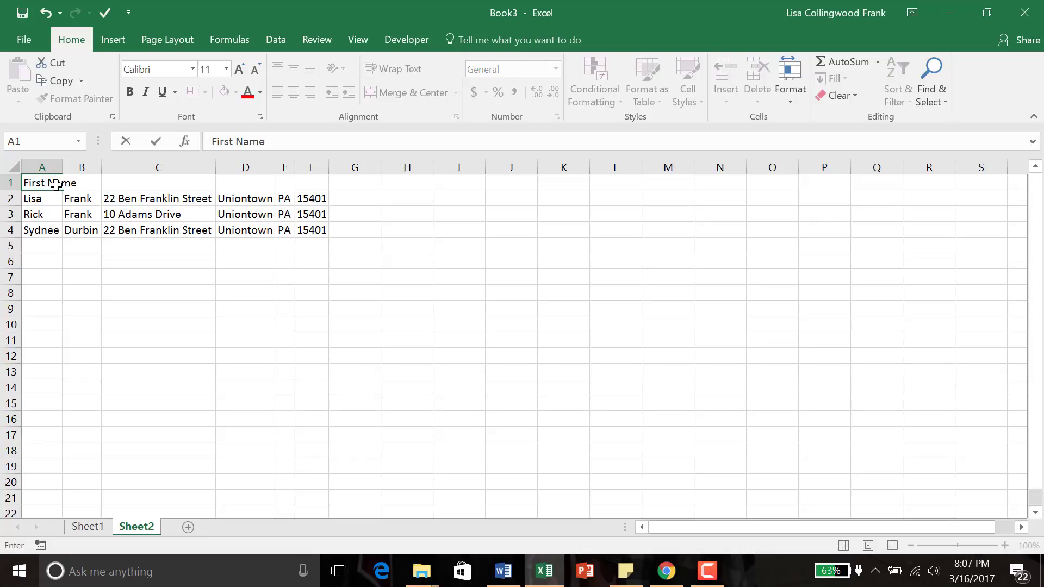